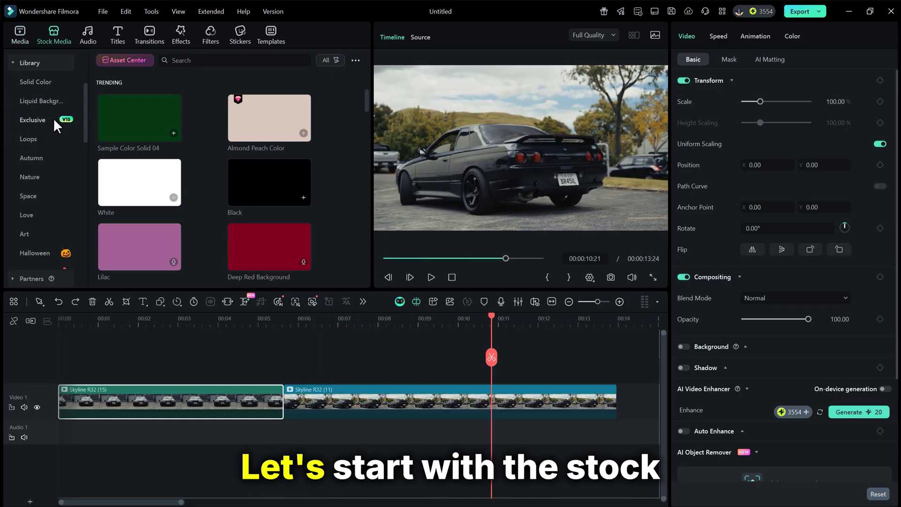
Place the exclusive nebula starry-sky stock clip on a new Video 2 track above the car footage
left_click(54, 120)
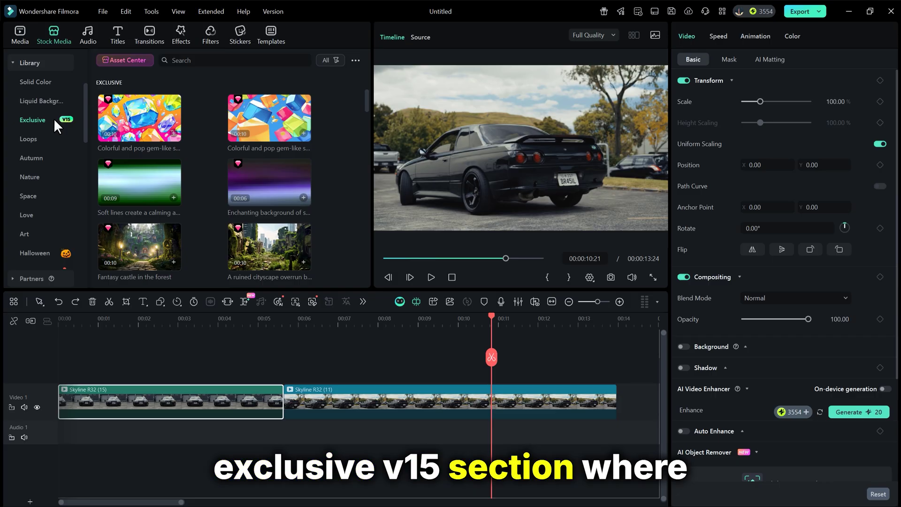
scroll(347, 127, "down", 1)
scroll(347, 127, "down", 1)
scroll(347, 128, "down", 2)
scroll(347, 128, "down", 1)
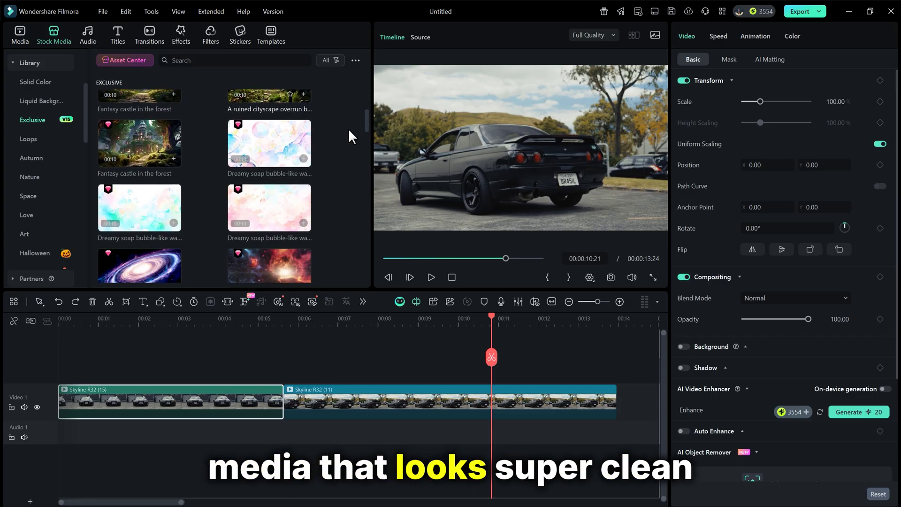
scroll(348, 128, "down", 2)
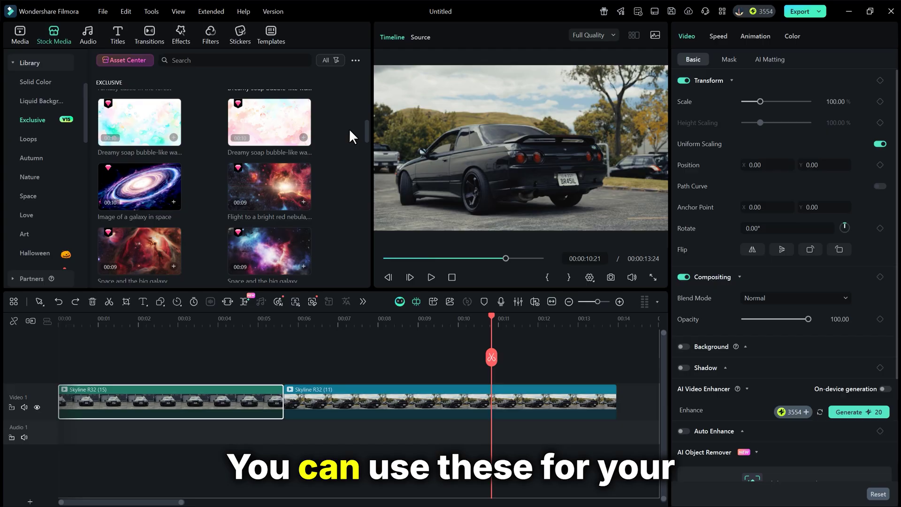
mouse_move(269, 186)
left_click_drag(282, 237, 265, 365)
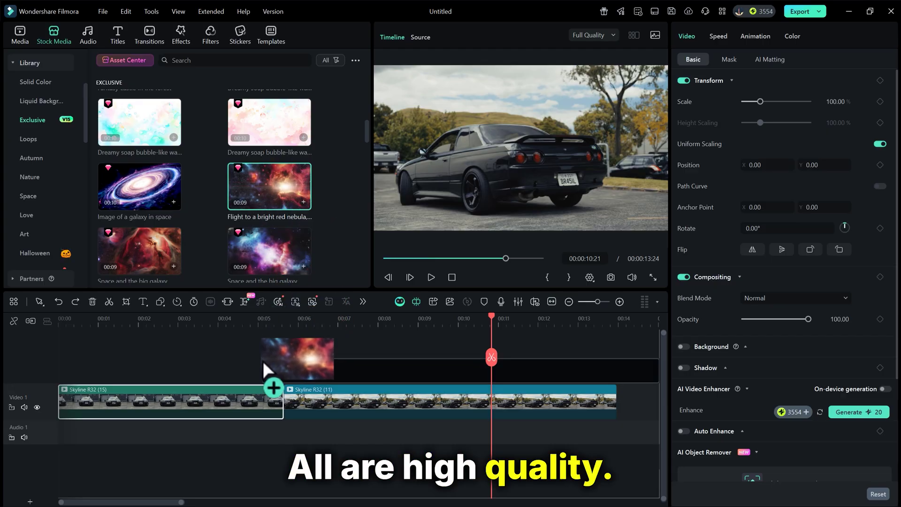
left_click_drag(204, 376, 204, 380)
left_click_drag(260, 316, 242, 315)
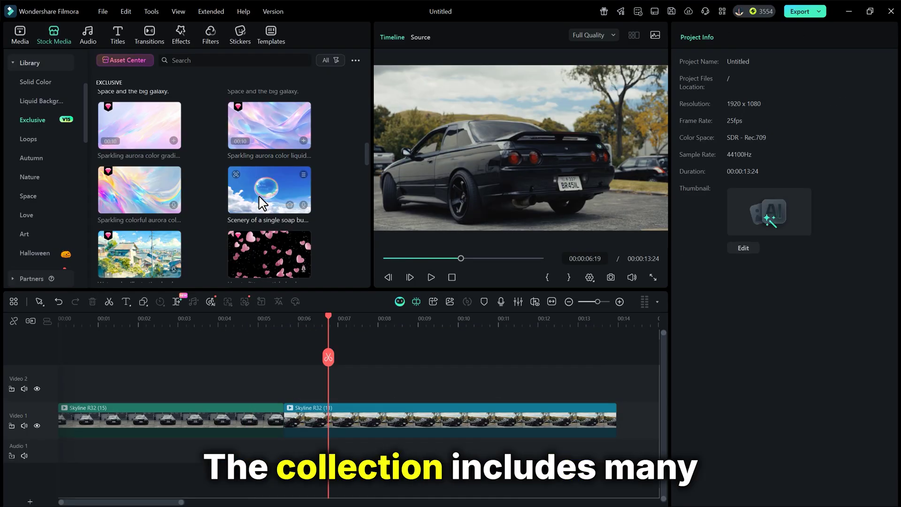
scroll(258, 201, "down", 2)
scroll(258, 200, "down", 2)
scroll(259, 200, "down", 2)
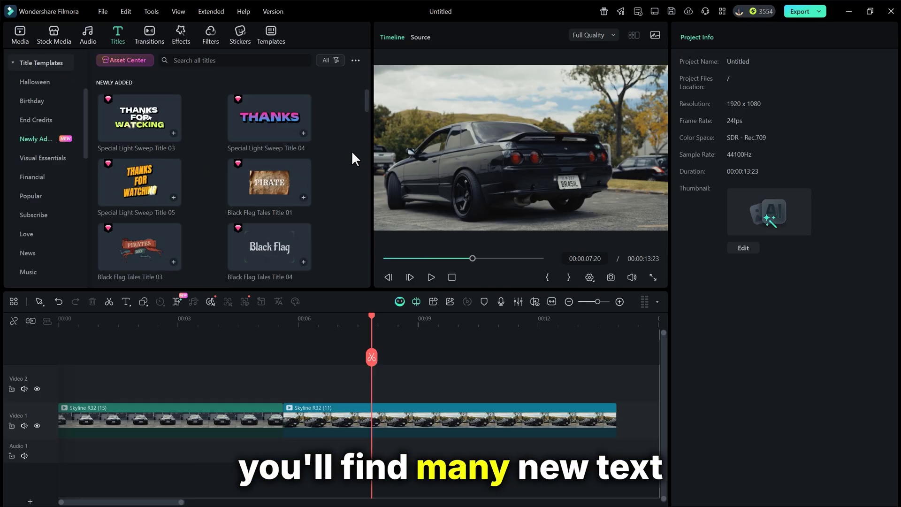
scroll(351, 150, "down", 2)
scroll(351, 150, "down", 2)
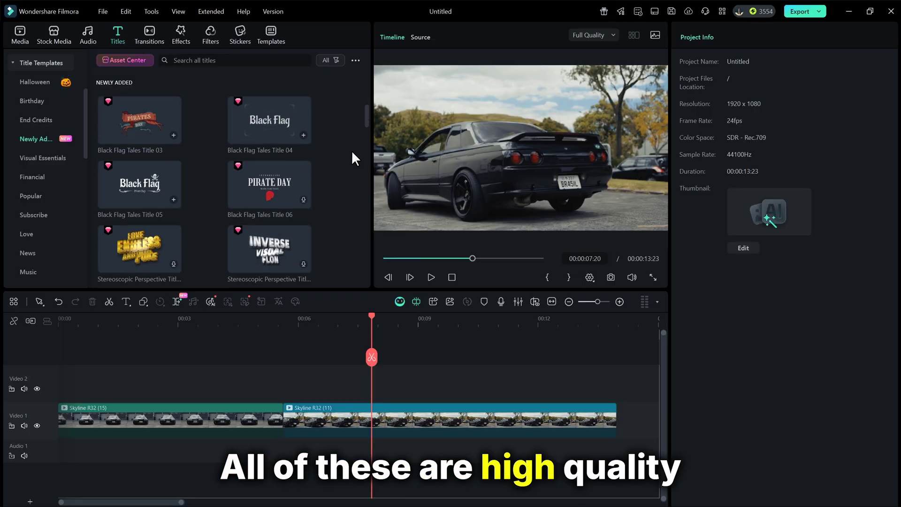
scroll(351, 151, "down", 1)
scroll(352, 150, "down", 2)
scroll(351, 150, "down", 2)
scroll(351, 150, "down", 2)
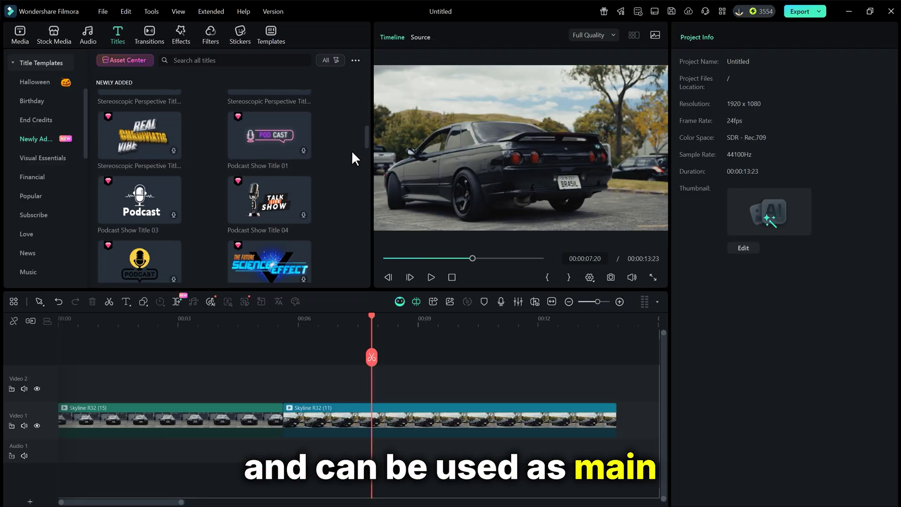
scroll(351, 150, "down", 1)
scroll(352, 150, "down", 1)
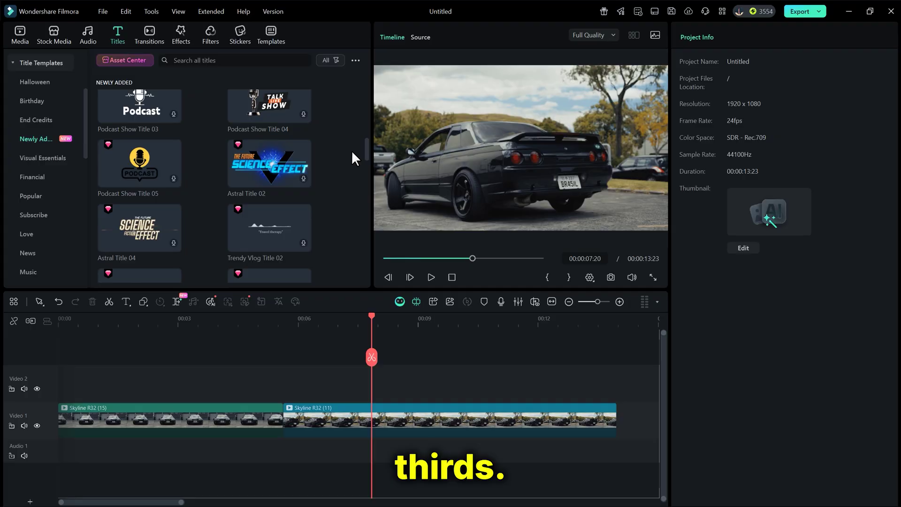
Add Special Light Sweep Title 03 at the timeline start and preview its animation
left_click_drag(139, 118, 87, 384)
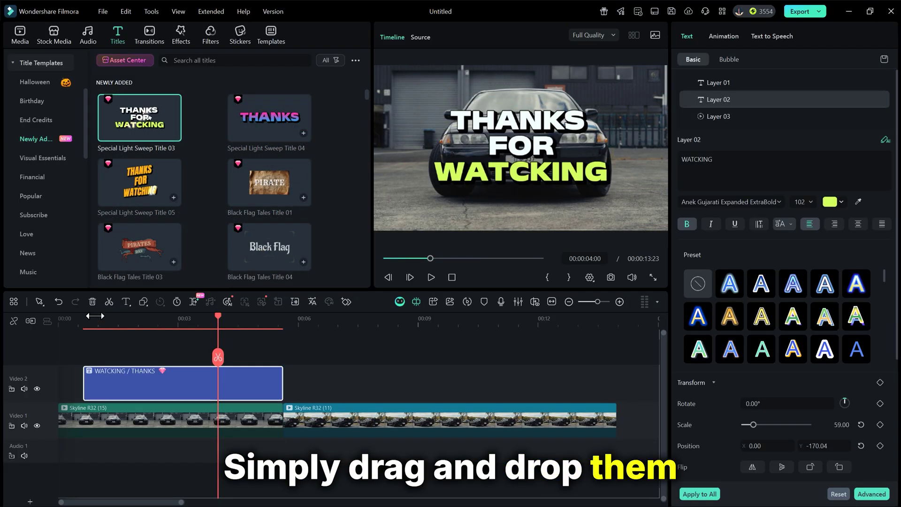
left_click(91, 318)
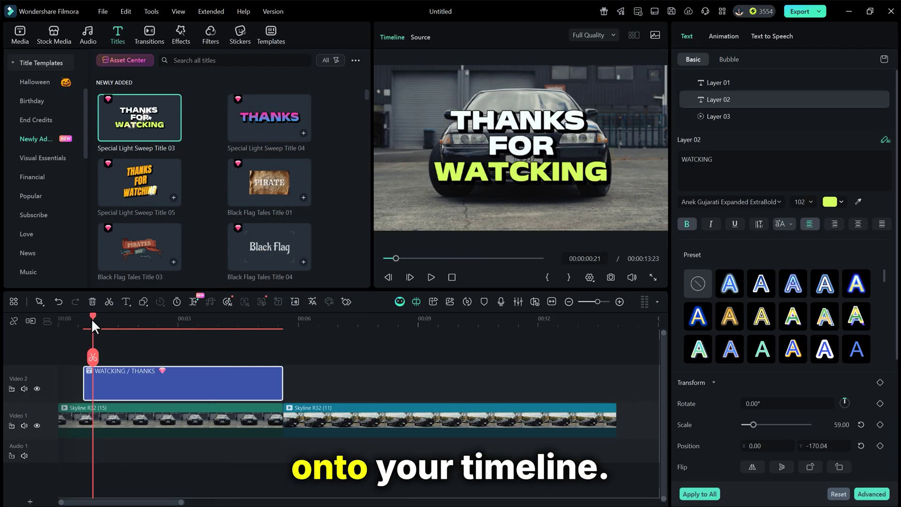
key("space")
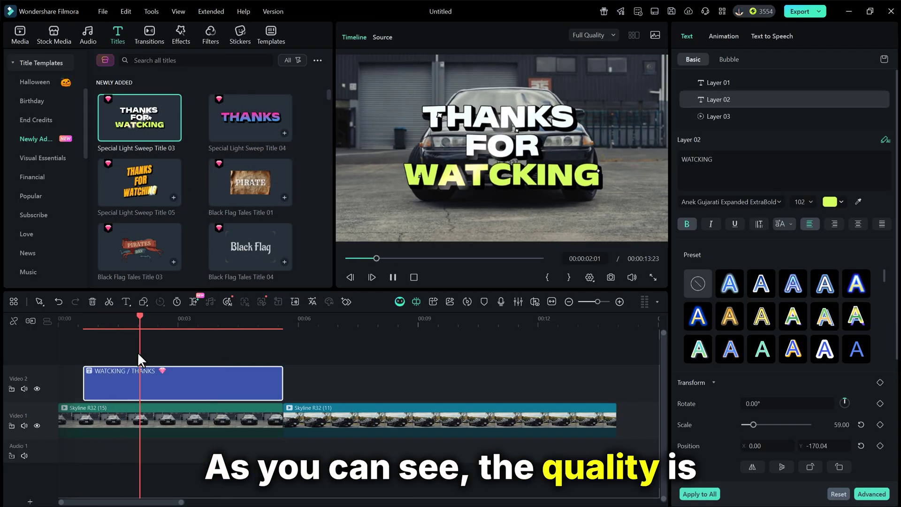
left_click(720, 98)
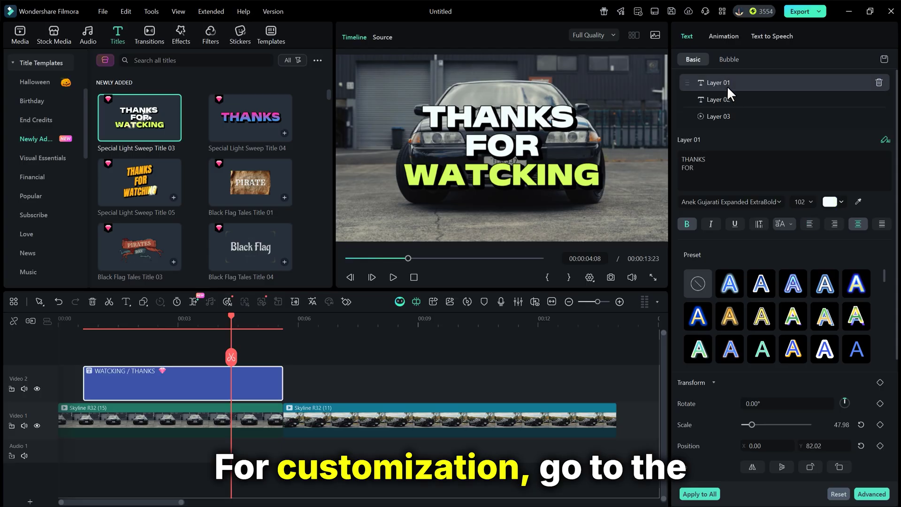
Make the title's WATCKING layer light blue at font size 105
left_click(730, 99)
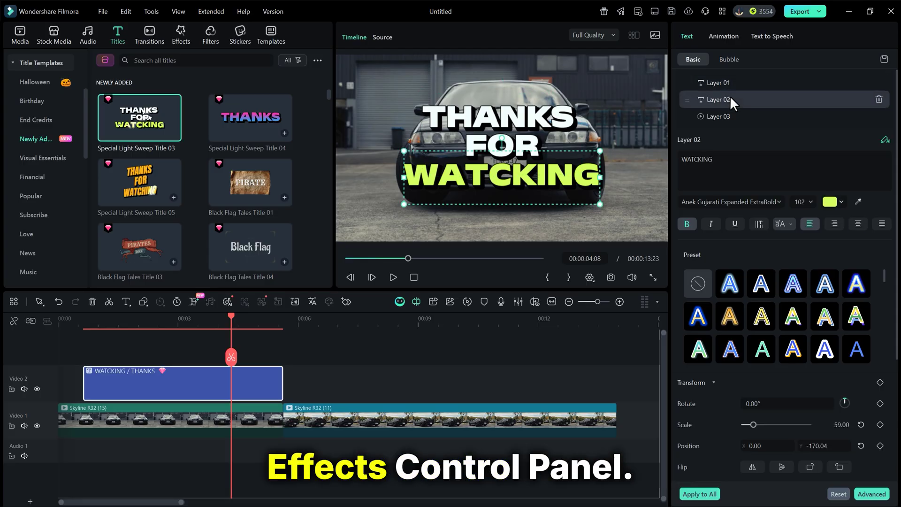
left_click(840, 202)
left_click(768, 234)
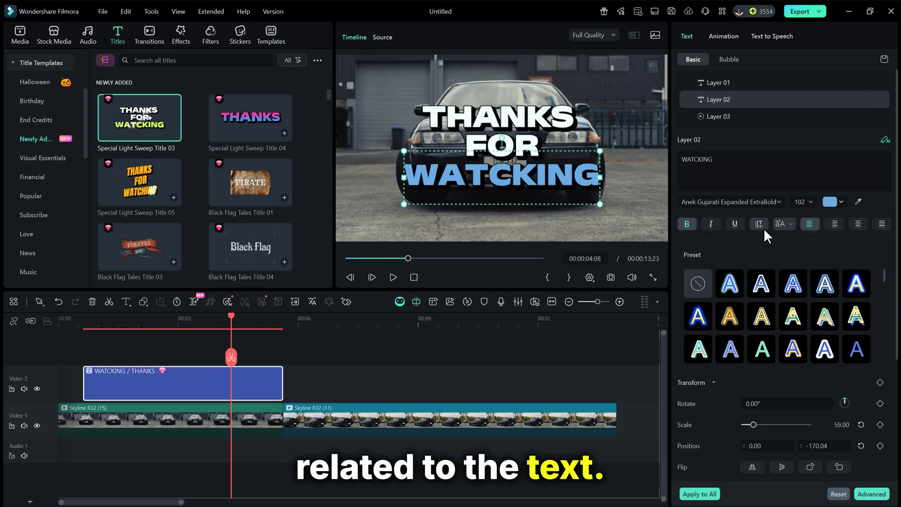
left_click(809, 202)
left_click(799, 271)
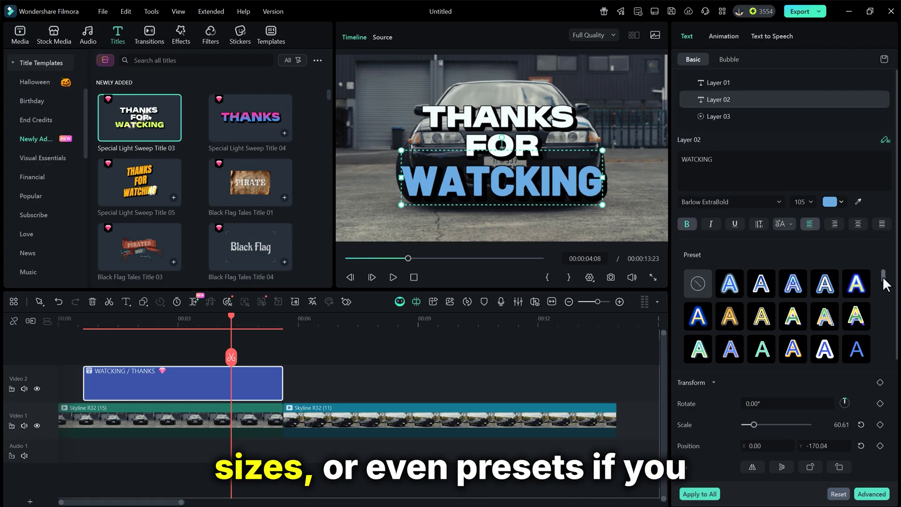
left_click_drag(881, 276, 885, 295)
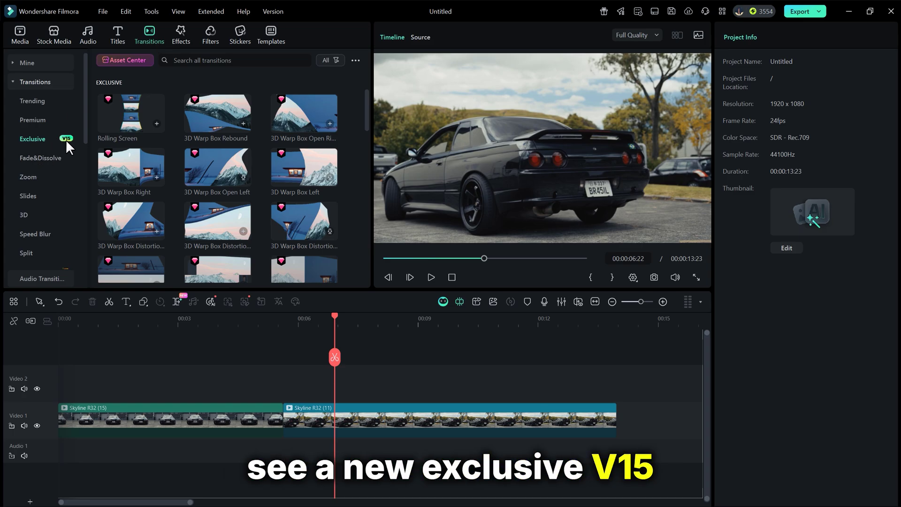
scroll(351, 131, "down", 2)
scroll(352, 130, "down", 2)
scroll(352, 130, "down", 2)
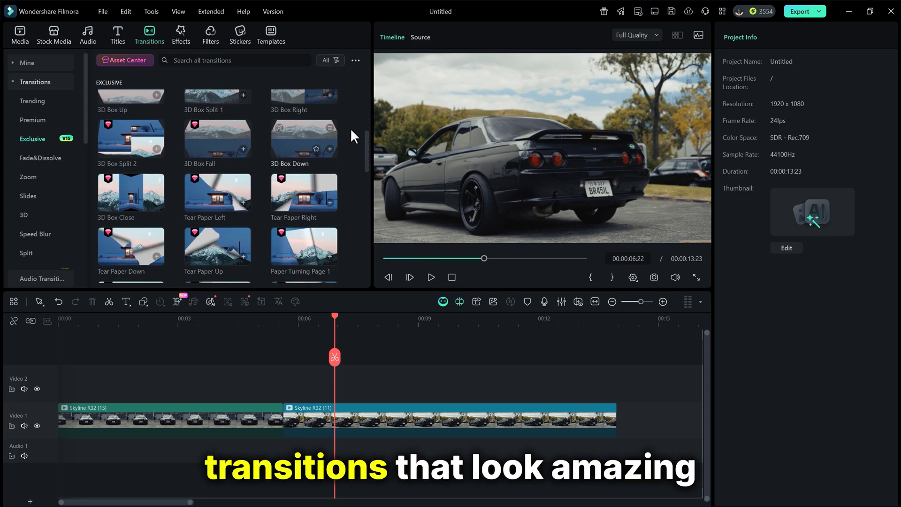
scroll(350, 128, "down", 2)
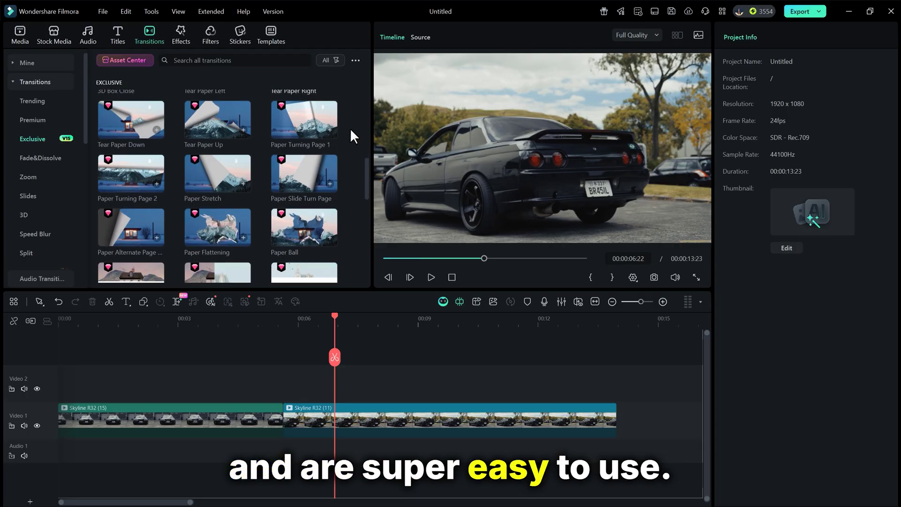
scroll(281, 169, "down", 1)
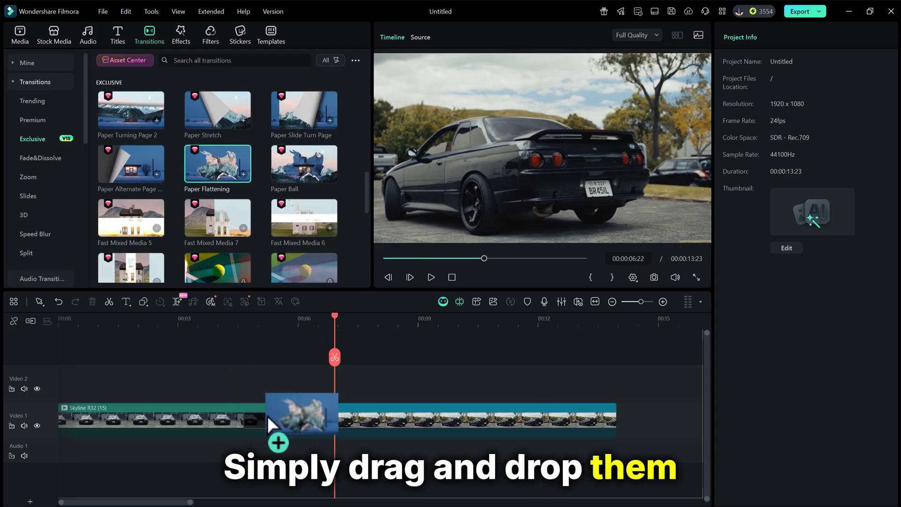
Insert the Paper Flattening transition between the two car clips and preview it
left_click_drag(267, 416, 269, 416)
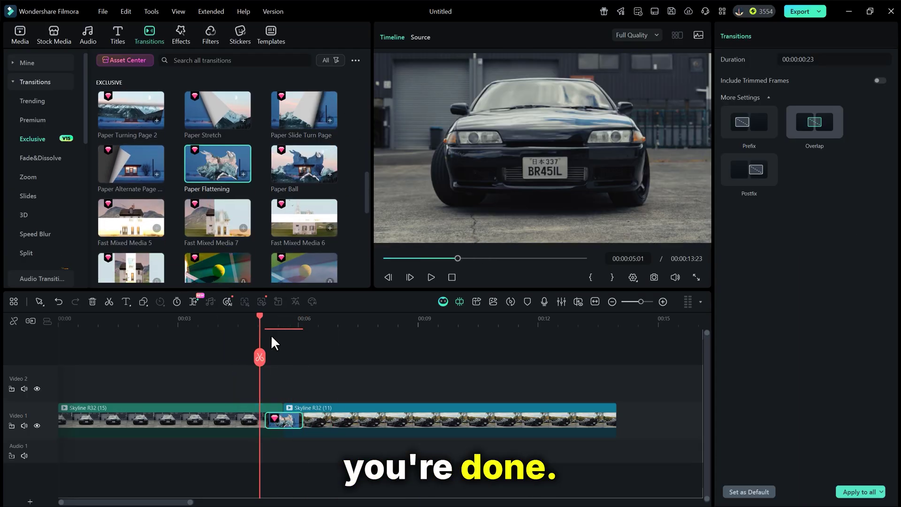
key("space")
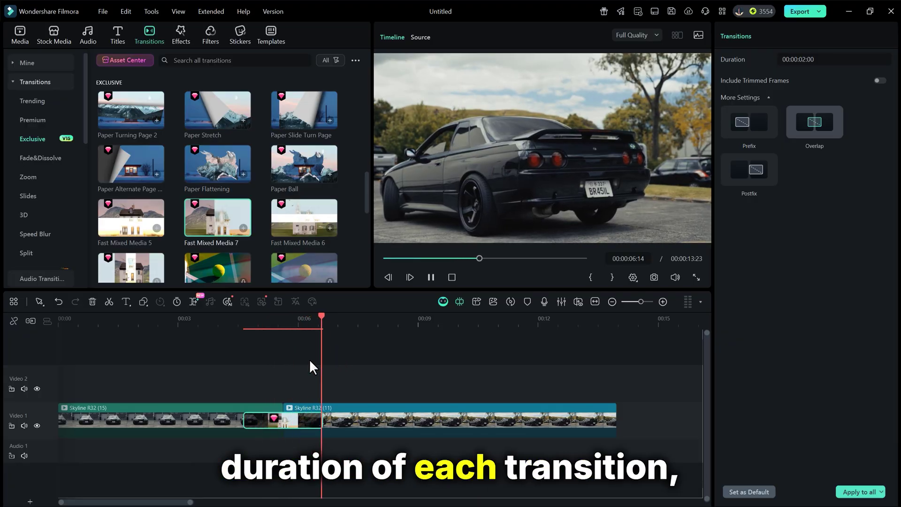
key("space")
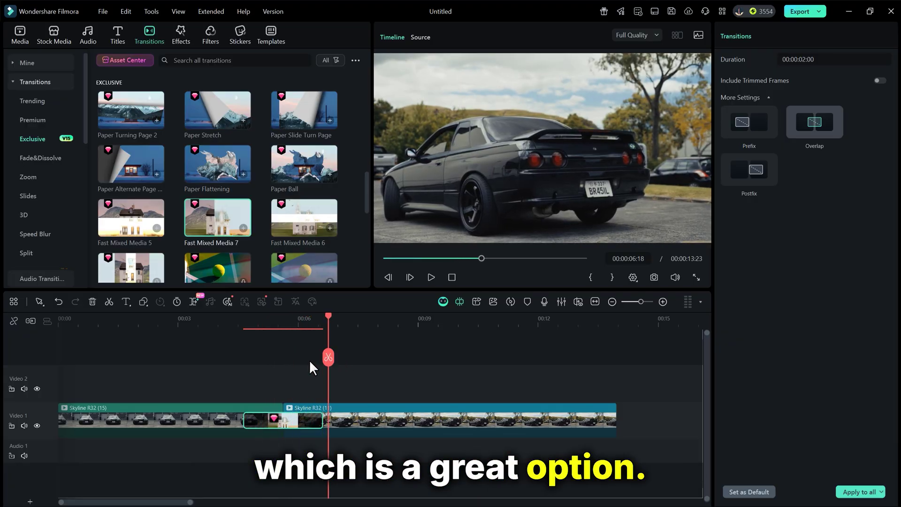
Replace the transition with Film Burn 04, shorten it to about one second, and preview it
left_click_drag(248, 408, 258, 415)
key("space")
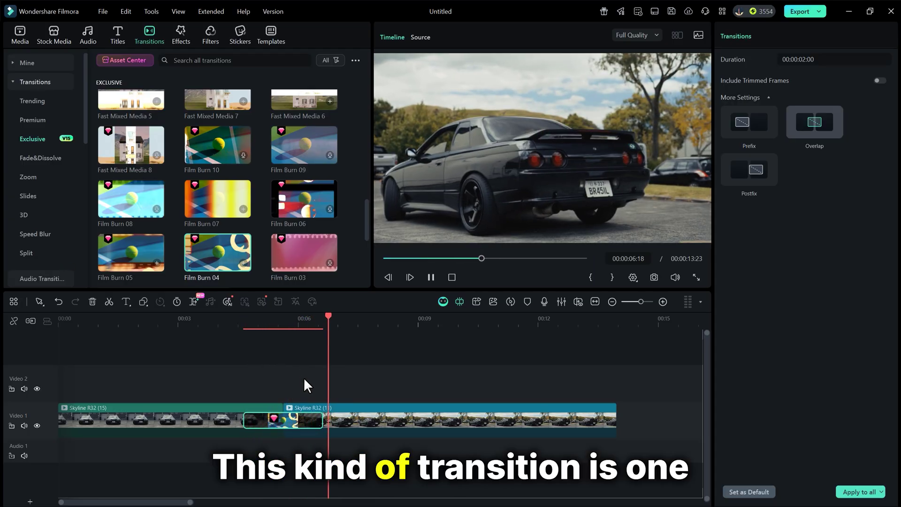
key("space")
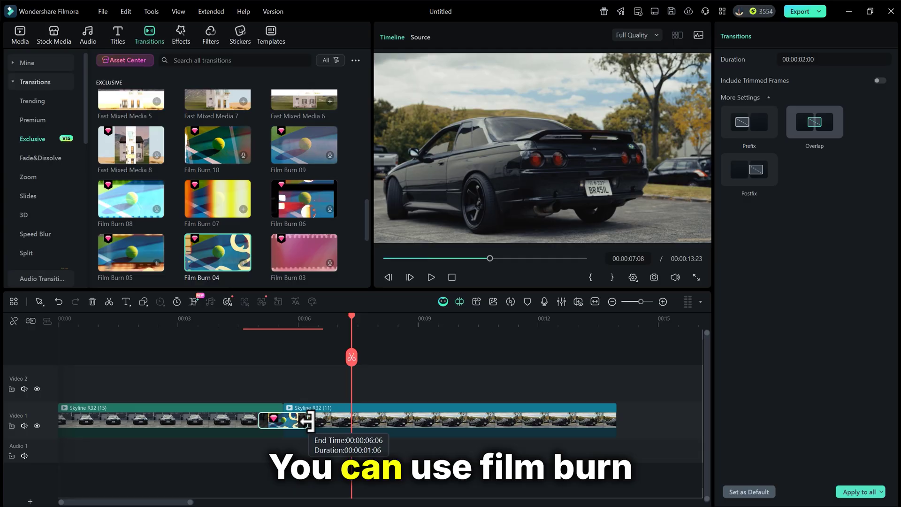
key("space")
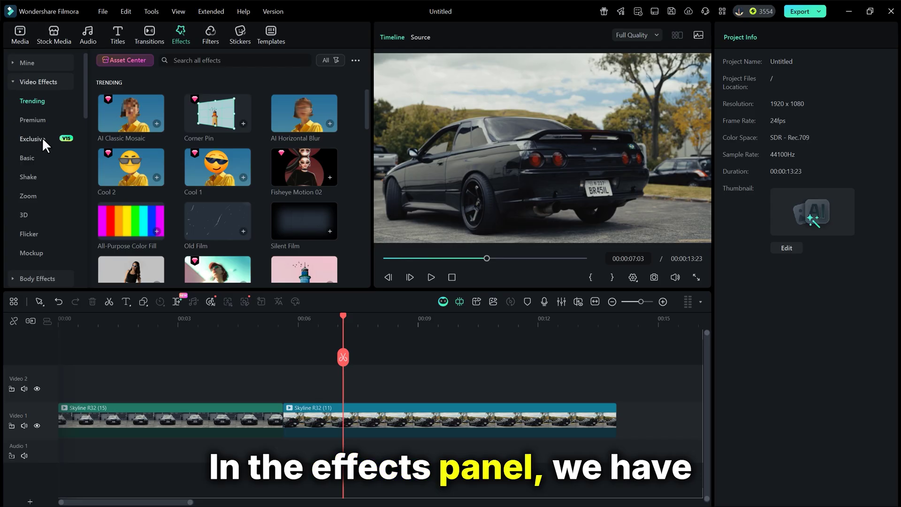
Launch the Animated Charts editor from the Exclusive video effects category
left_click(44, 137)
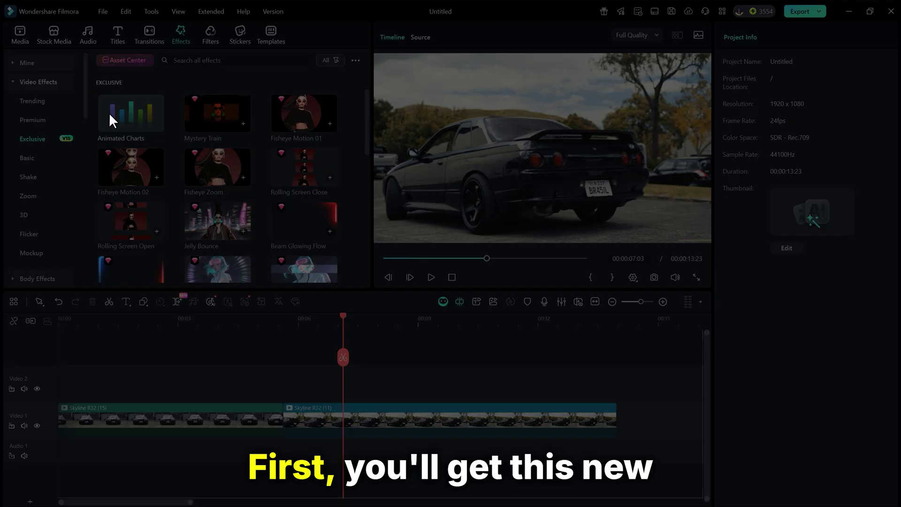
left_click(110, 113)
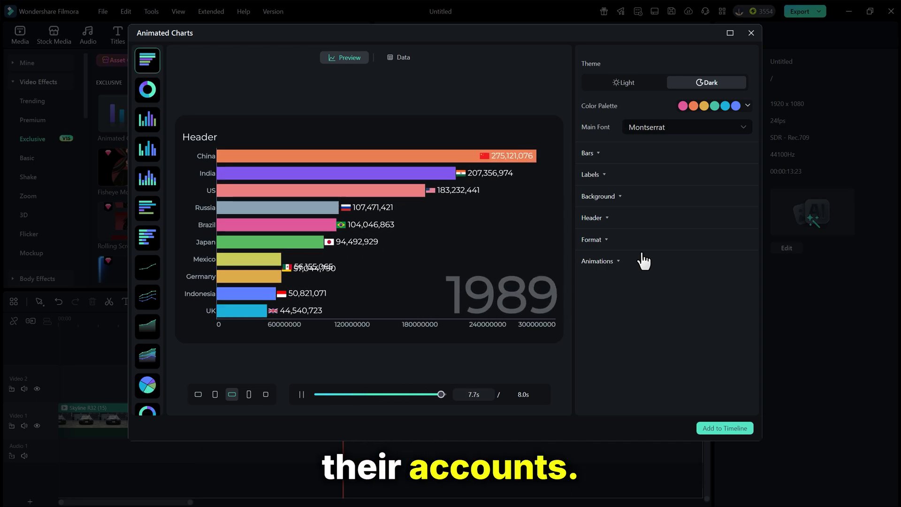
Put the chart's data labels in the middle of the bars and apply the Light theme
left_click(601, 158)
left_click(600, 157)
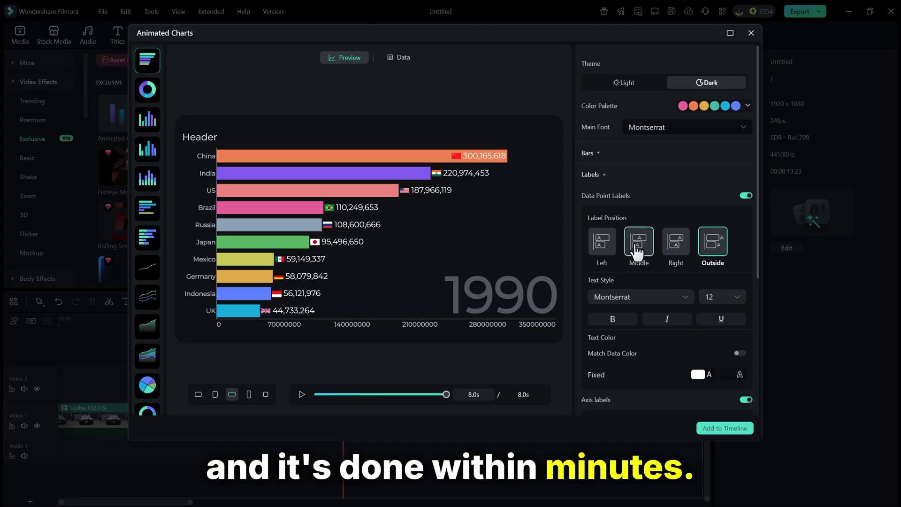
left_click(638, 243)
left_click(604, 178)
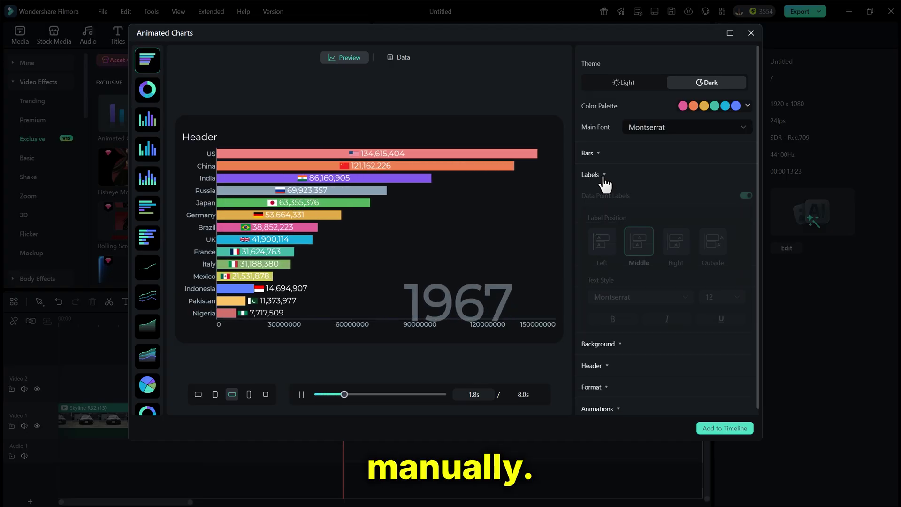
left_click(623, 83)
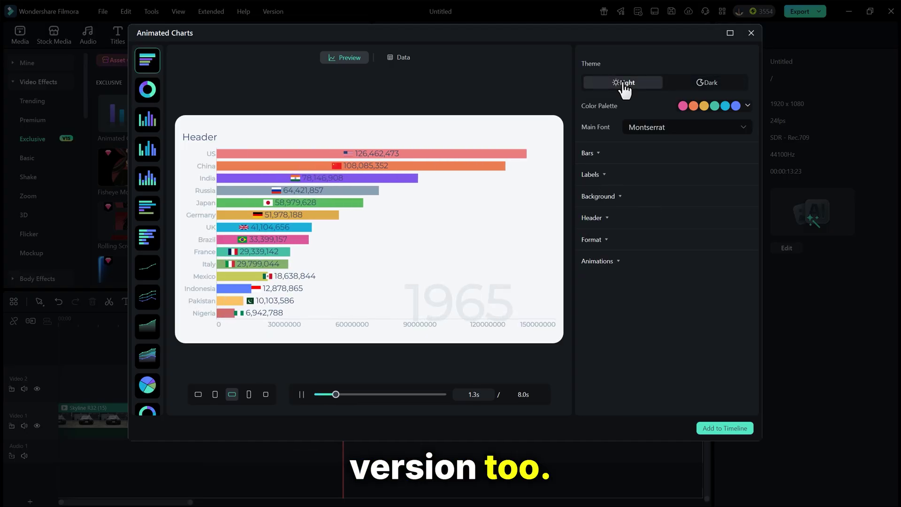
Try the donut, column, stacked column and line chart templates
left_click(147, 90)
left_click(148, 129)
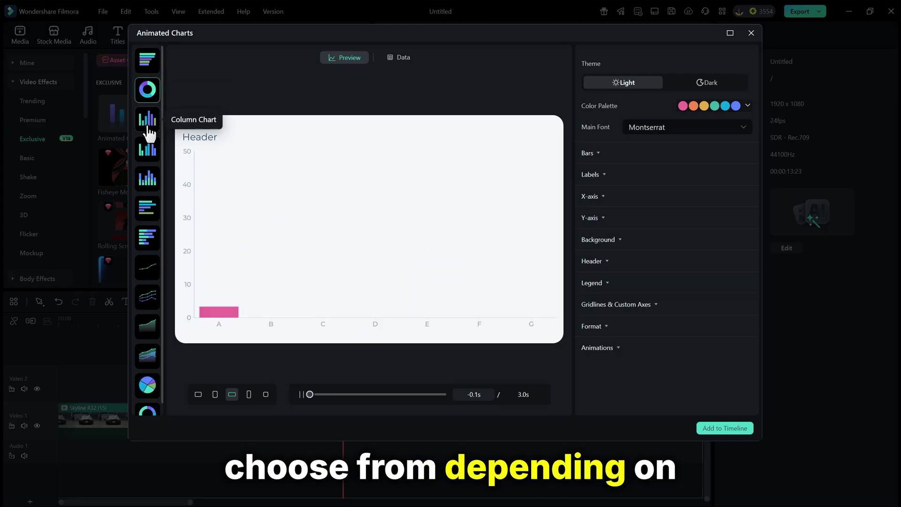
left_click(155, 183)
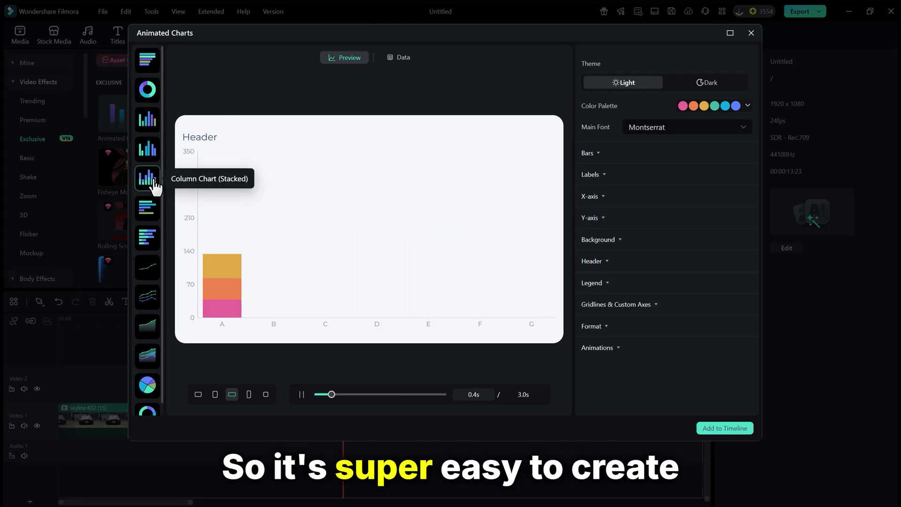
left_click(140, 275)
Place Fisheye Zoom and Sniper Scope 01 on Video 2 and play back each effect
left_click_drag(289, 389, 291, 391)
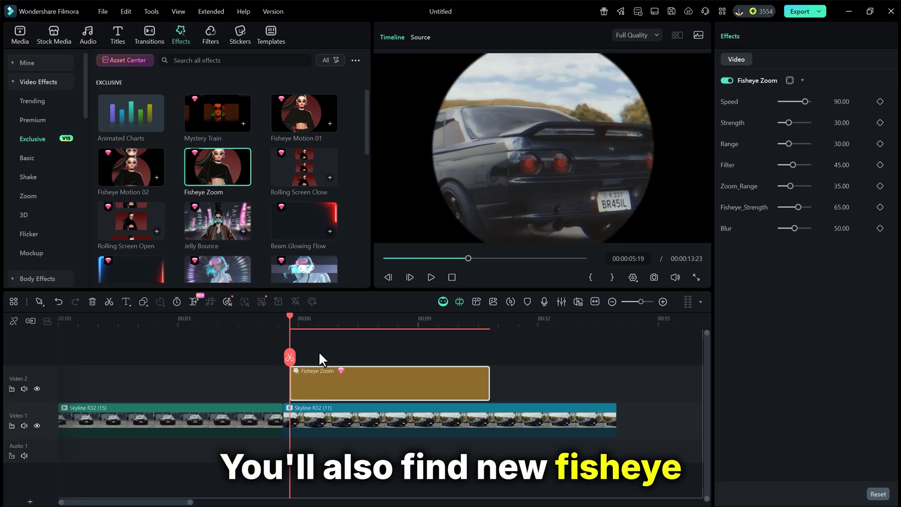
key("space")
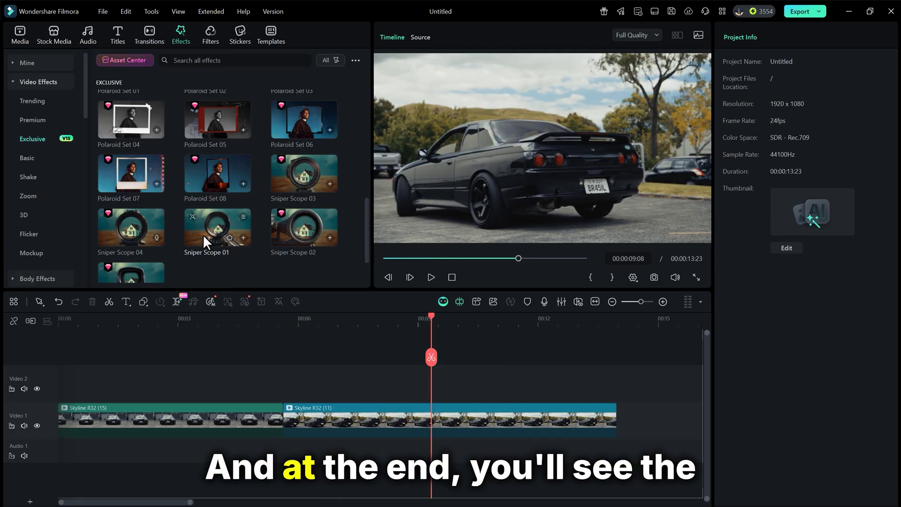
left_click_drag(217, 226, 319, 381)
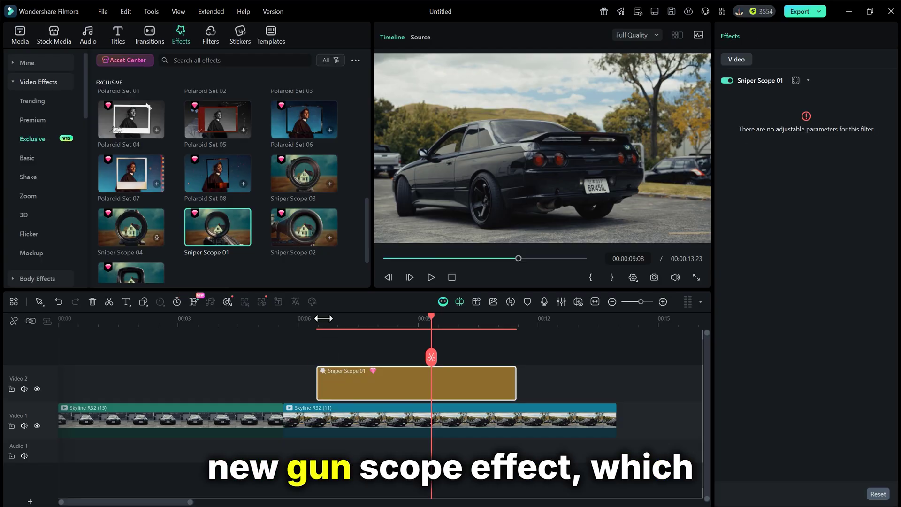
left_click(325, 340)
key("space")
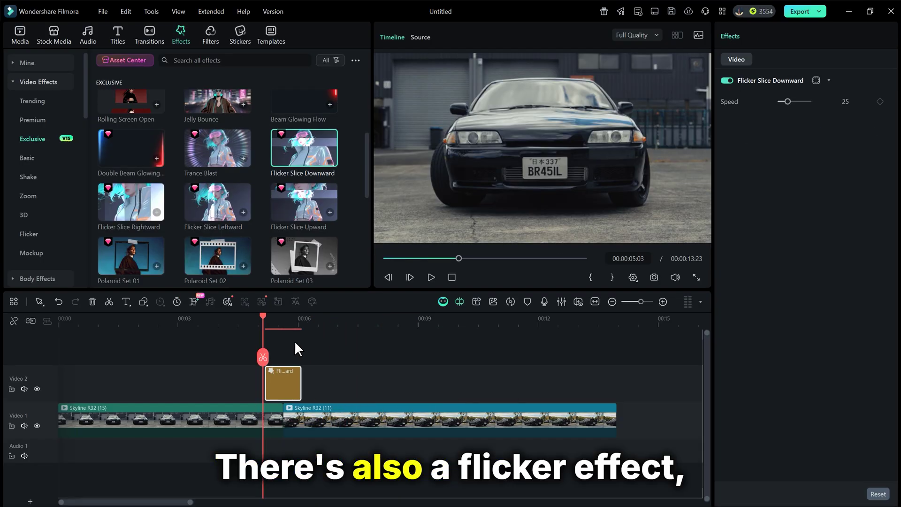
Lengthen the Flicker Slice Downward effect clip and replay it
key("space")
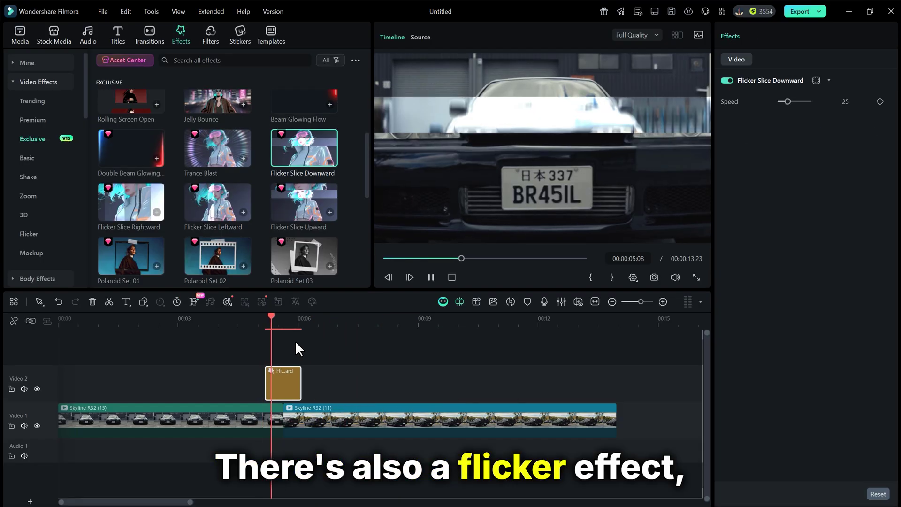
left_click(250, 316)
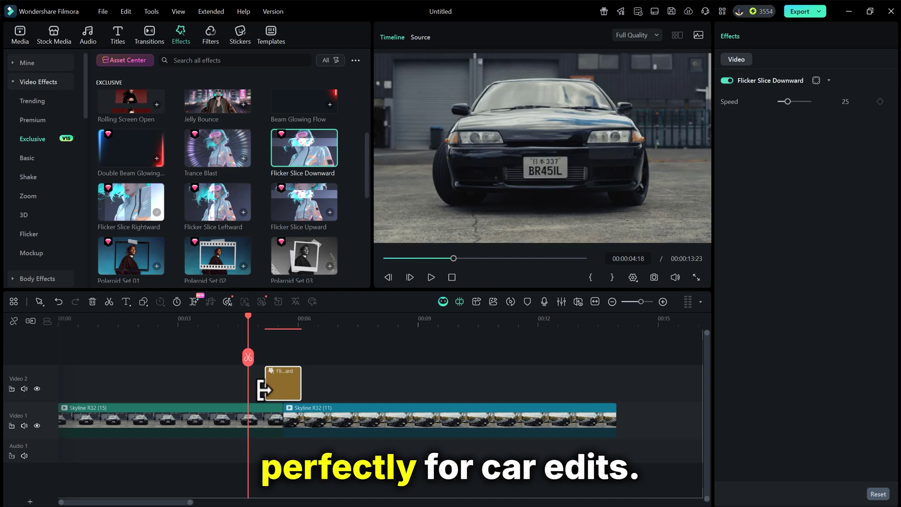
left_click_drag(264, 390, 257, 389)
key("space")
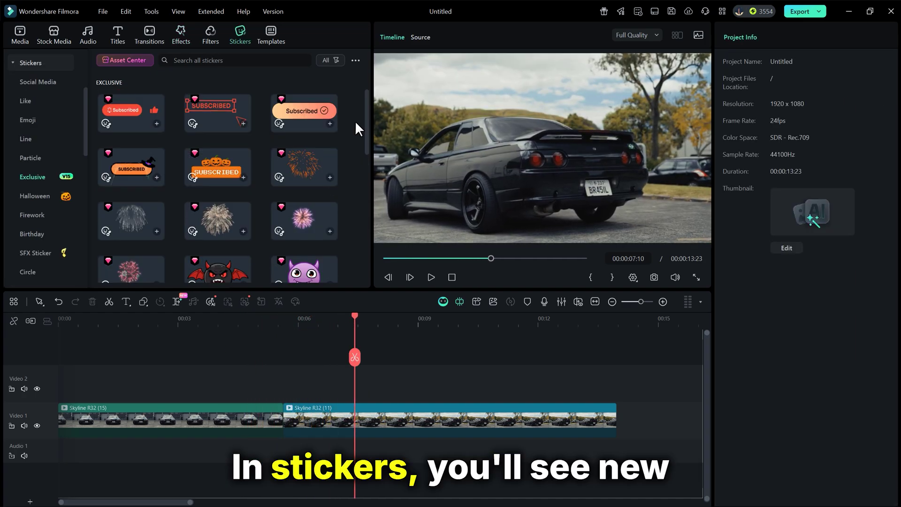
Place the Subscribed bell sticker on Video 2, play it over the footage, then delete it
left_click_drag(125, 116, 334, 380)
key("space")
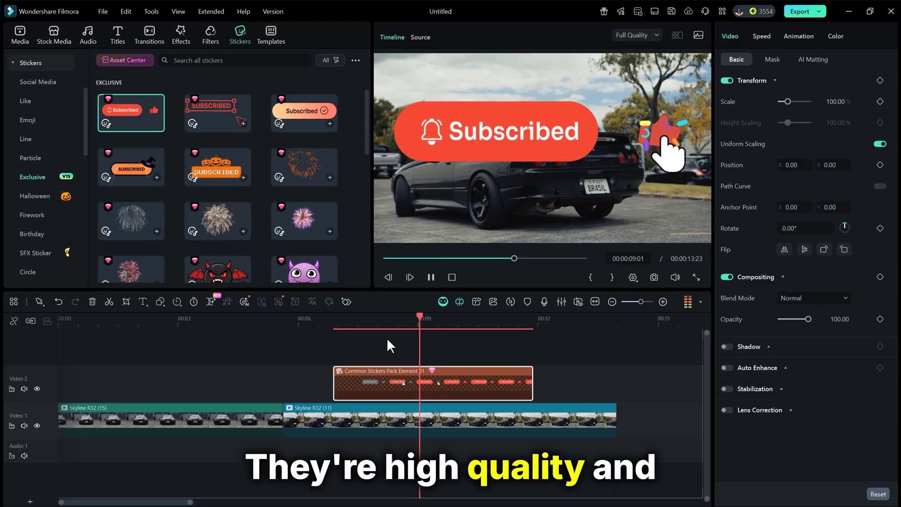
key("Delete")
scroll(355, 184, "down", 2)
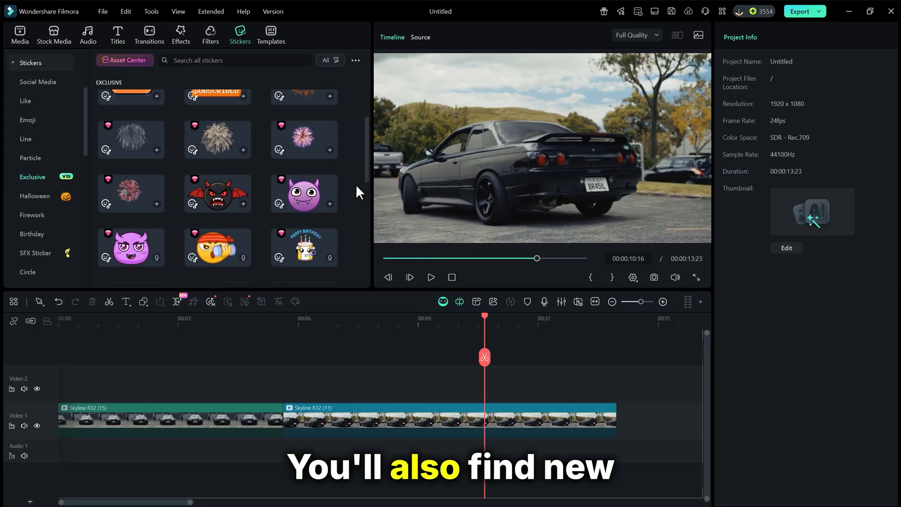
scroll(355, 184, "down", 1)
scroll(356, 184, "down", 3)
scroll(355, 184, "down", 2)
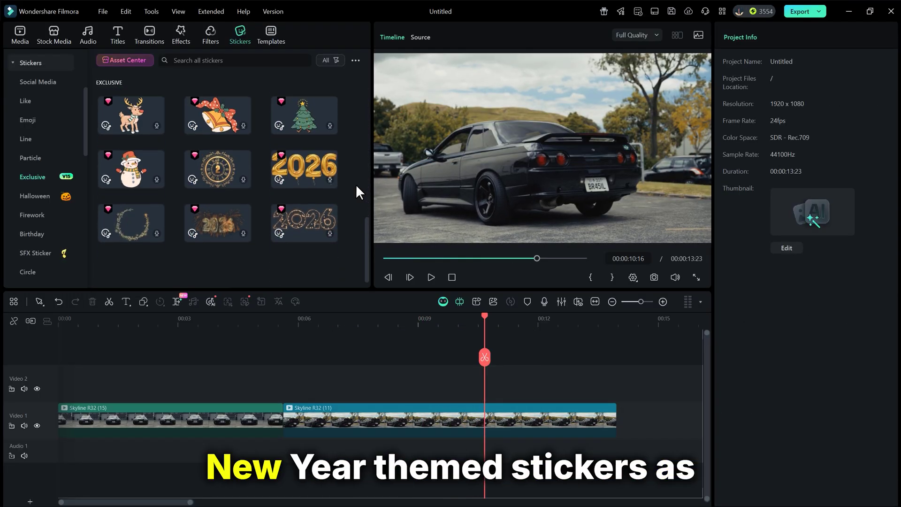
scroll(355, 184, "up", 2)
scroll(355, 185, "up", 3)
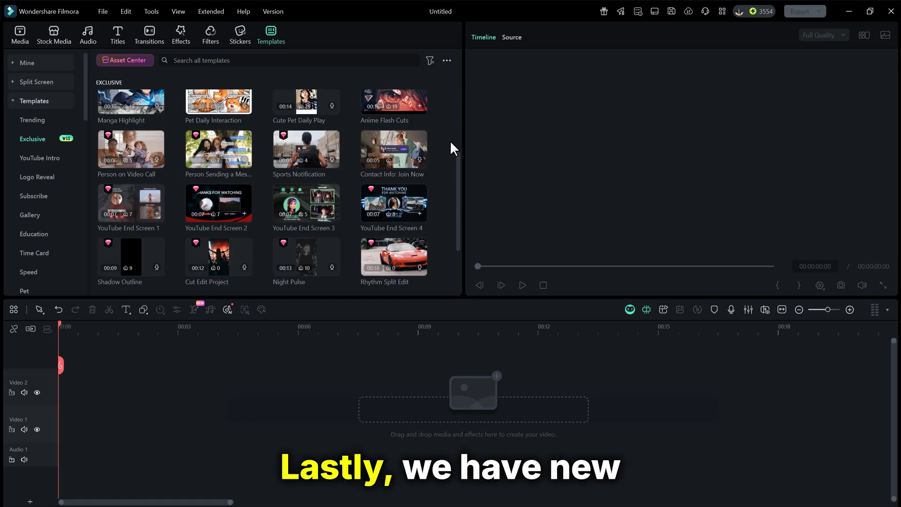
scroll(450, 142, "down", 2)
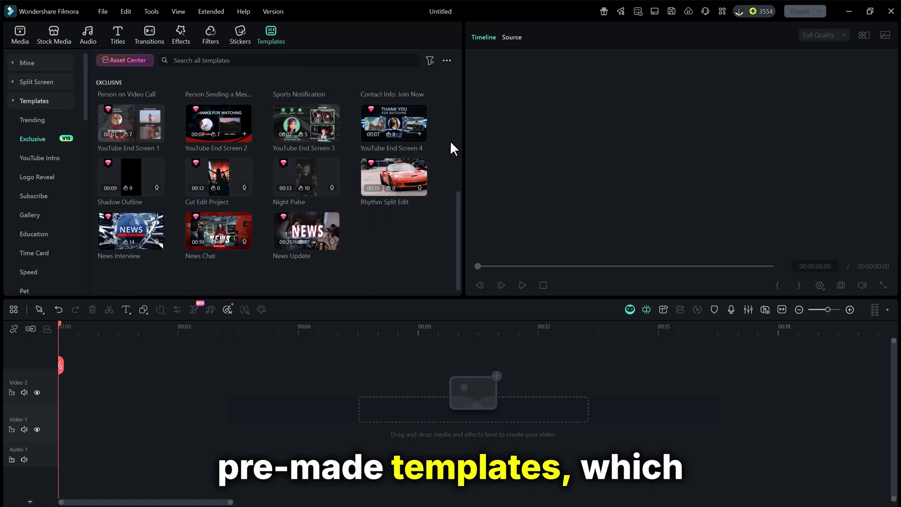
scroll(450, 143, "up", 3)
scroll(451, 142, "up", 2)
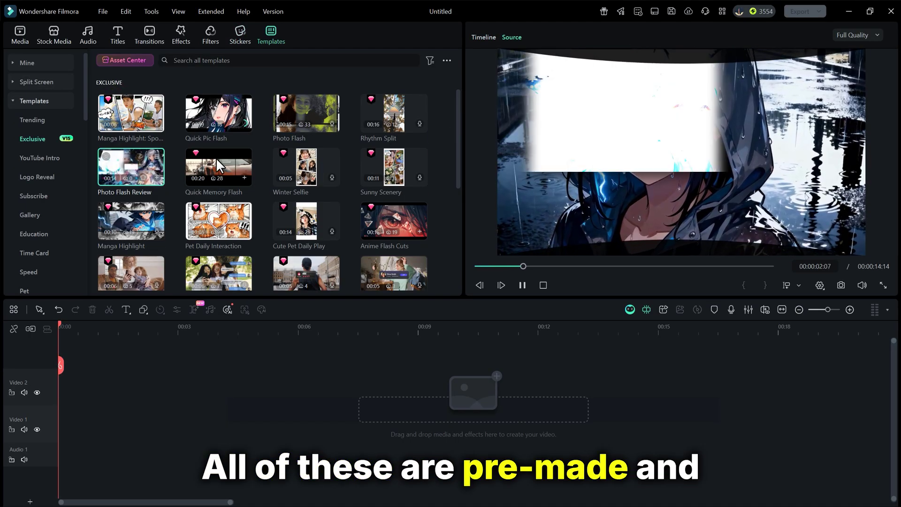
Try the Anime Flash Cuts template, then put Quick Memory Flash on Video 1 and play it
left_click(384, 212)
mouse_move(387, 221)
left_mouse_down()
mouse_move(82, 409)
mouse_move(62, 412)
left_mouse_up()
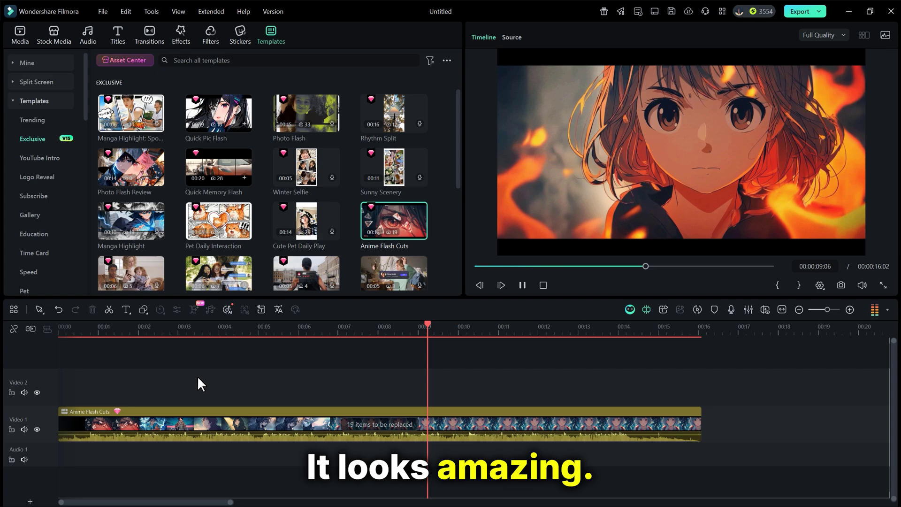
key("space")
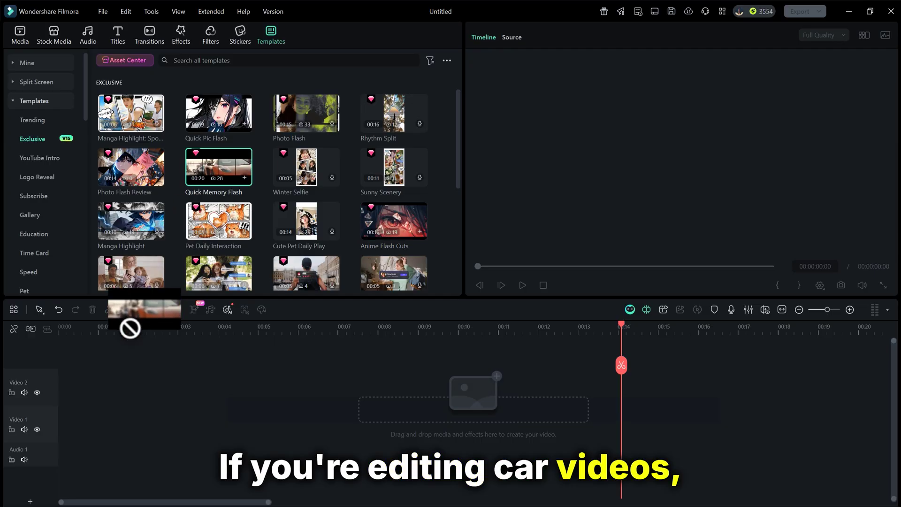
left_click_drag(218, 174, 63, 426)
key("space")
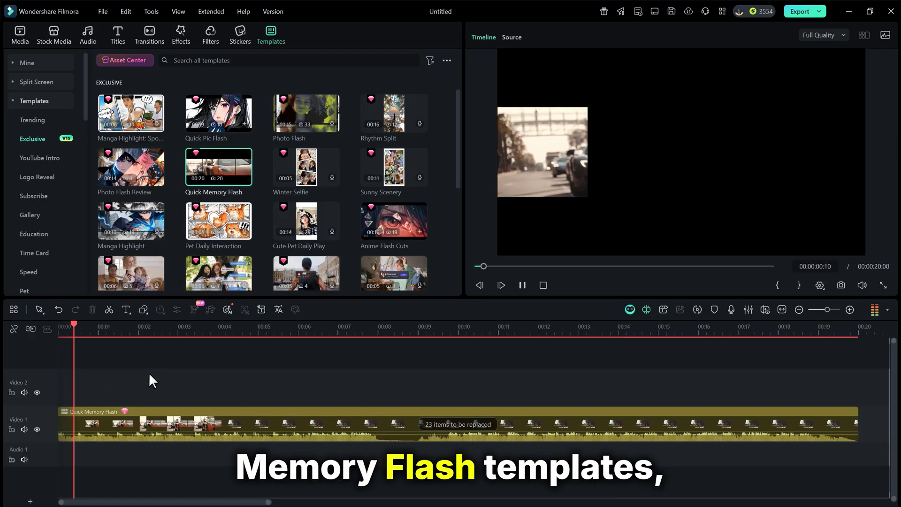